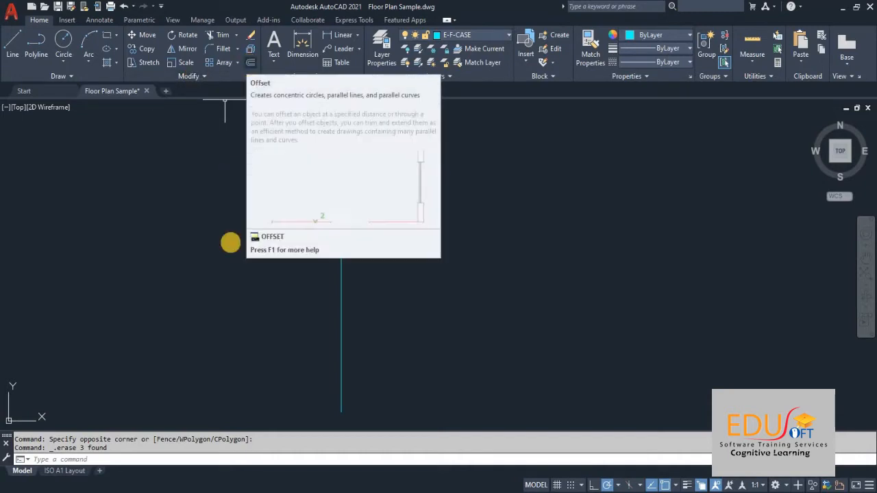
Step: Offset the vertical line by a distance of 10 to its right side
{"action": "left_click", "coordinate": [168, 459]}
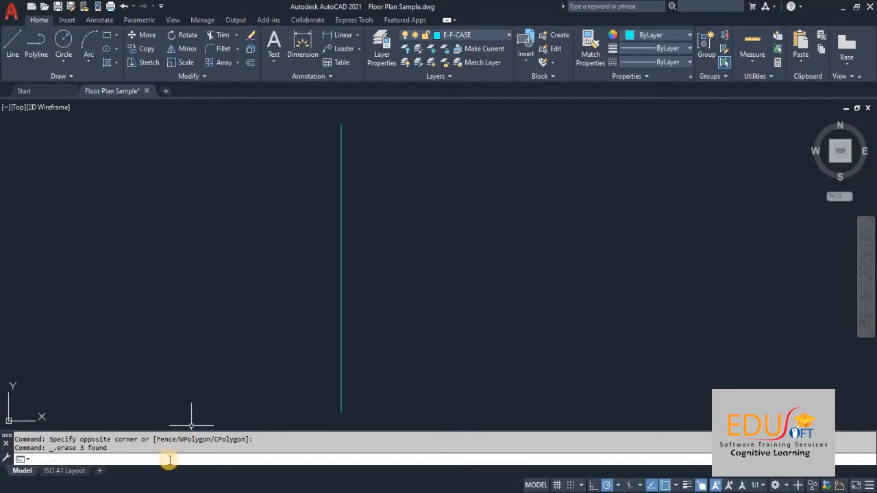
{"action": "type", "text": "o"}
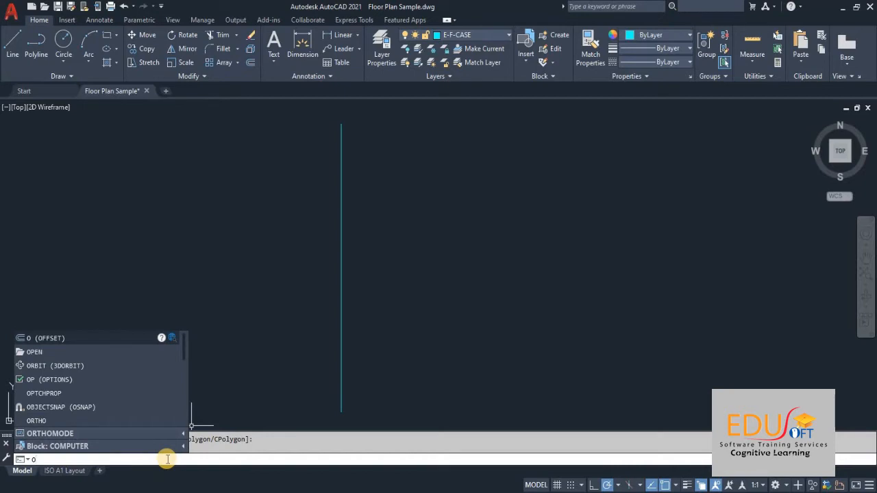
{"action": "left_click", "coordinate": [57, 338]}
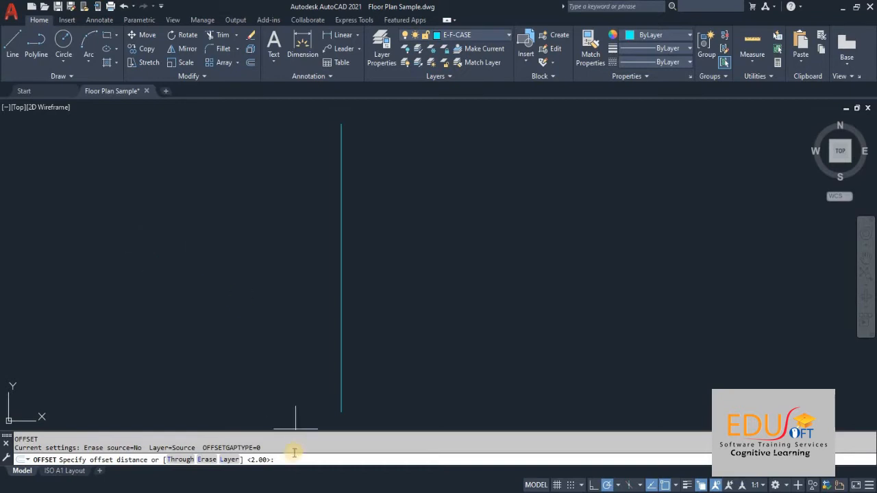
{"action": "type", "text": "10"}
{"action": "key", "text": "Return"}
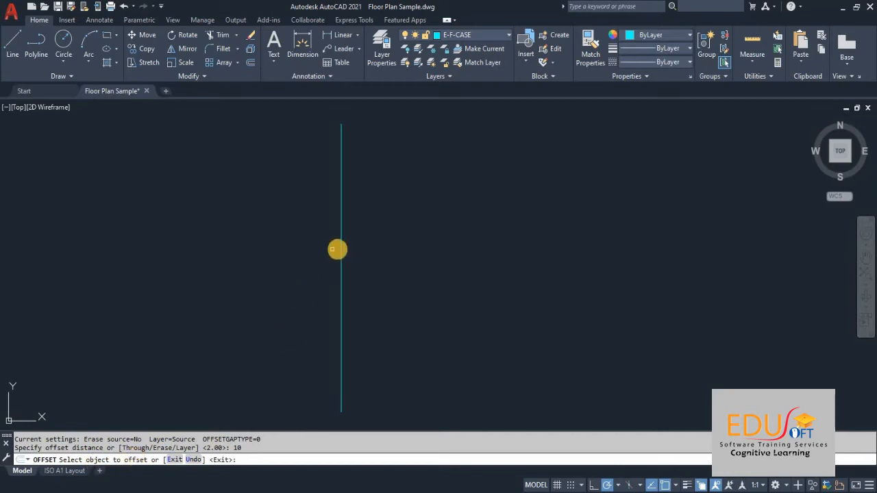
{"action": "left_click", "coordinate": [339, 249]}
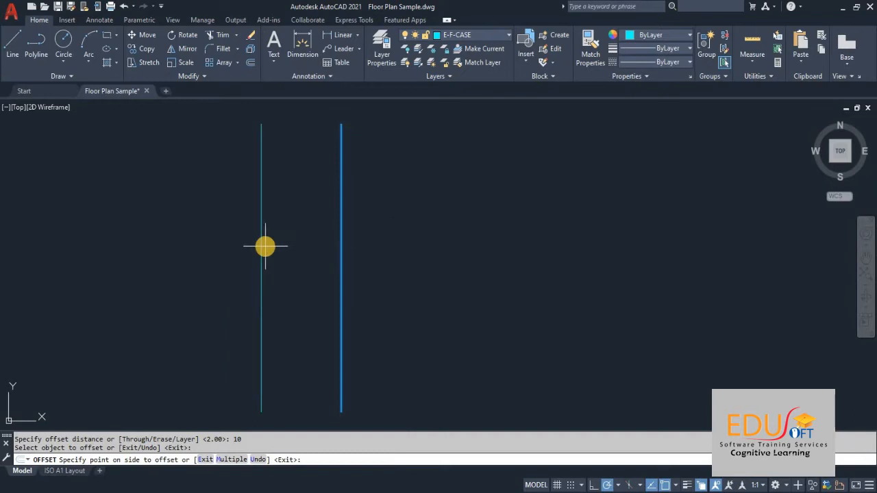
{"action": "left_click", "coordinate": [381, 257]}
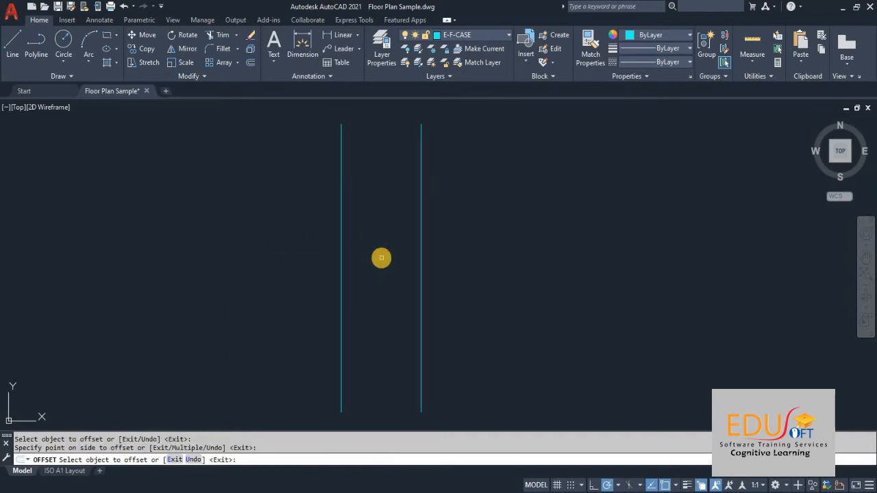
Step: Offset the newest line to the right three more times at the same distance of 10, making five parallel lines, and end Offset
{"action": "middle_click_drag", "start_coordinate": [376, 289], "coordinate": [373, 281]}
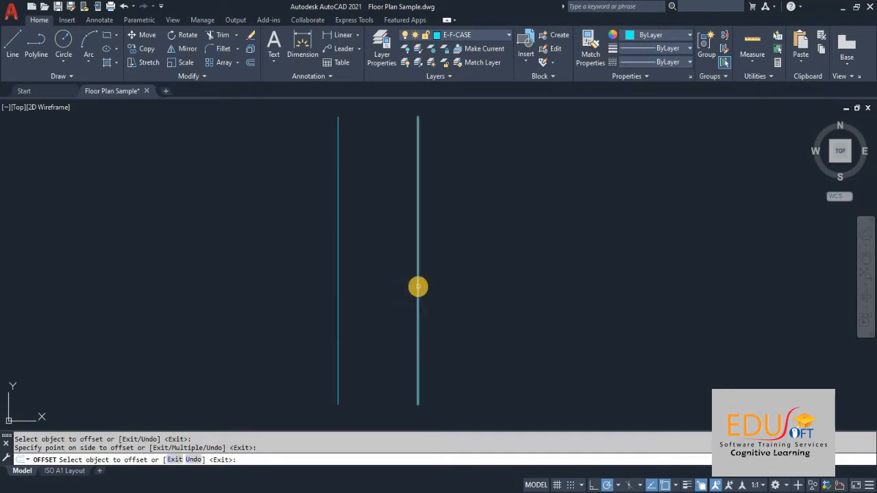
{"action": "left_click", "coordinate": [418, 287]}
{"action": "left_click", "coordinate": [454, 286]}
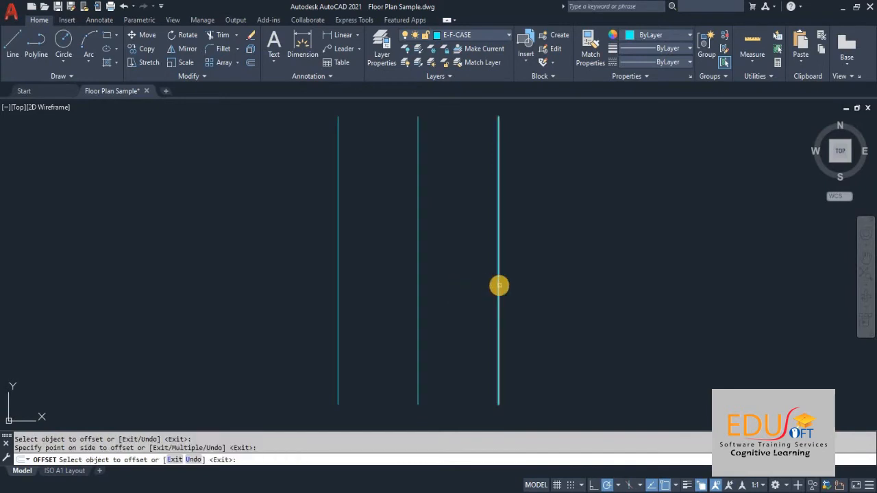
{"action": "left_click", "coordinate": [498, 285]}
{"action": "left_click", "coordinate": [567, 287]}
{"action": "left_click", "coordinate": [579, 288]}
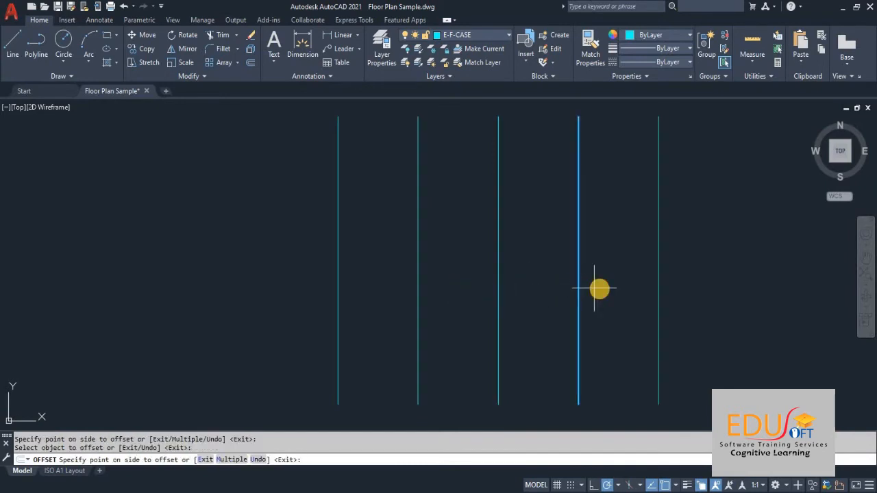
{"action": "left_click", "coordinate": [596, 288]}
{"action": "middle_click_drag", "start_coordinate": [621, 288], "coordinate": [588, 287]}
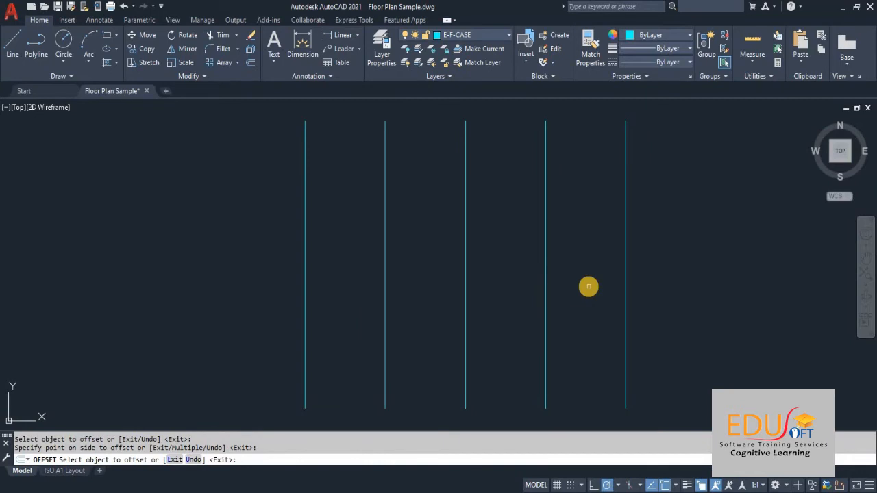
{"action": "key", "text": "Return"}
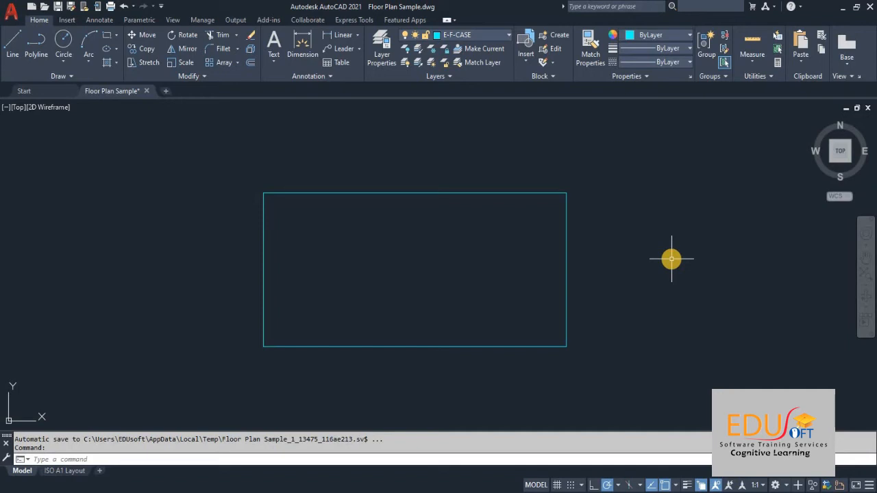
Step: Offset the rectangle inward by a distance of 2
{"action": "type", "text": "o"}
{"action": "key", "text": "Return"}
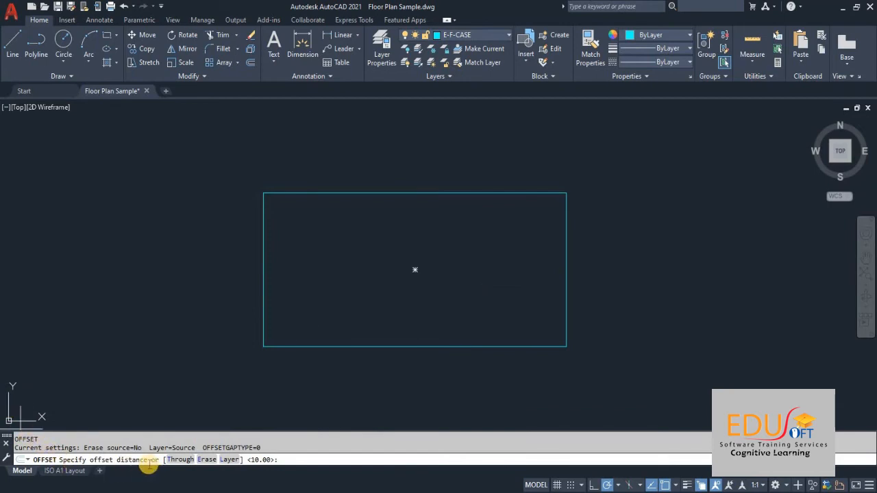
{"action": "type", "text": "2"}
{"action": "key", "text": "Return"}
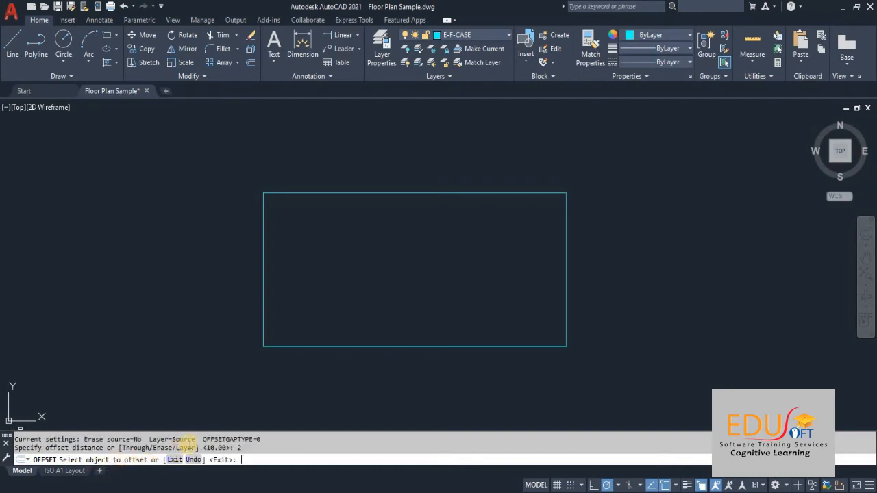
{"action": "left_click", "coordinate": [263, 244]}
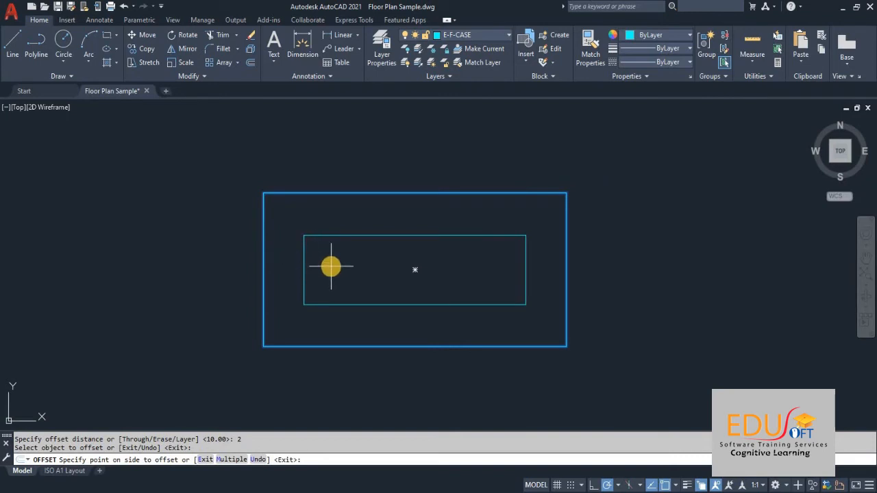
{"action": "left_click", "coordinate": [331, 267]}
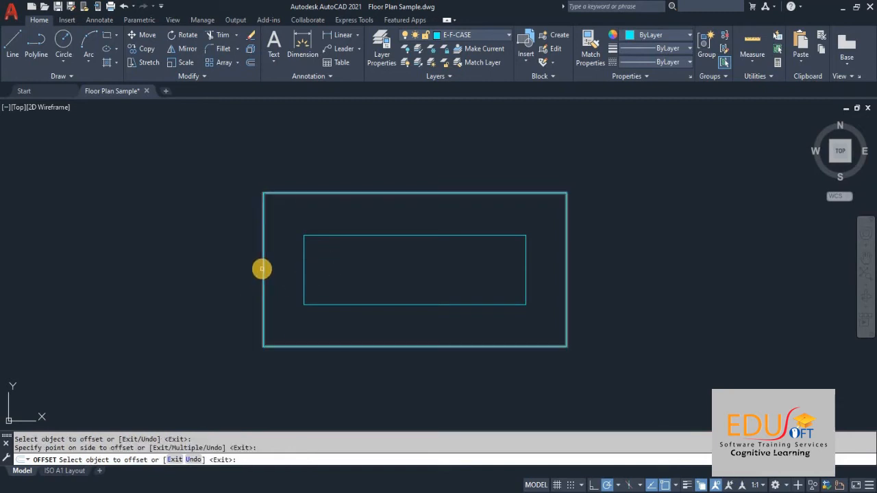
Step: Offset the original rectangle outward by the same distance of 2 and end Offset
{"action": "left_click", "coordinate": [262, 269]}
{"action": "left_click", "coordinate": [211, 268]}
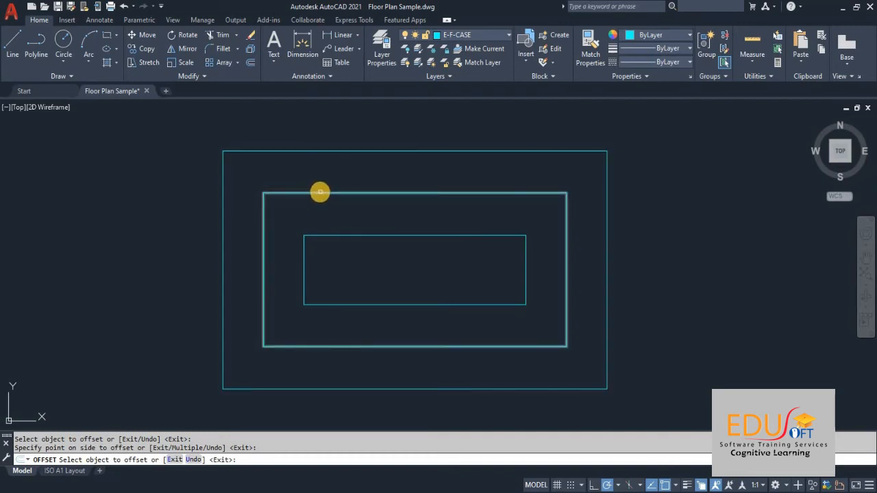
{"action": "key", "text": "Escape"}
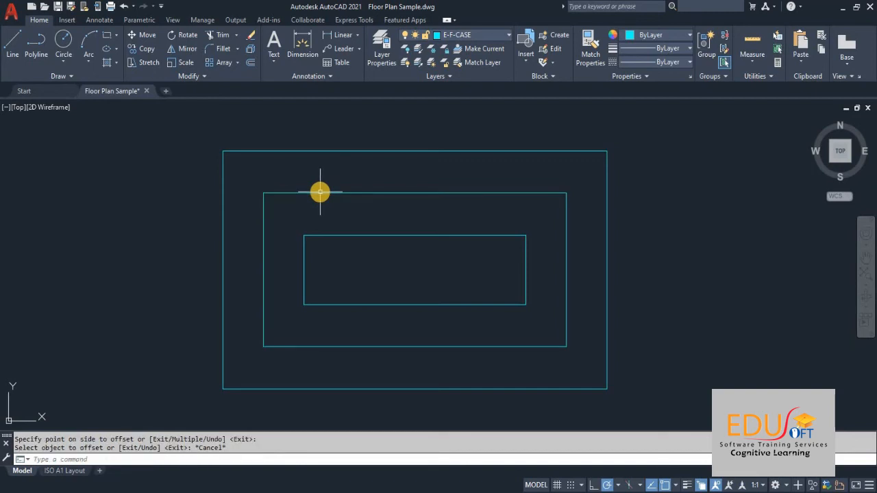
Step: Add a vertical linear dimension between the upper edges of the original and inner rectangles
{"action": "type", "text": "DLI DIMLINEAR"}
{"action": "key", "text": "Return"}
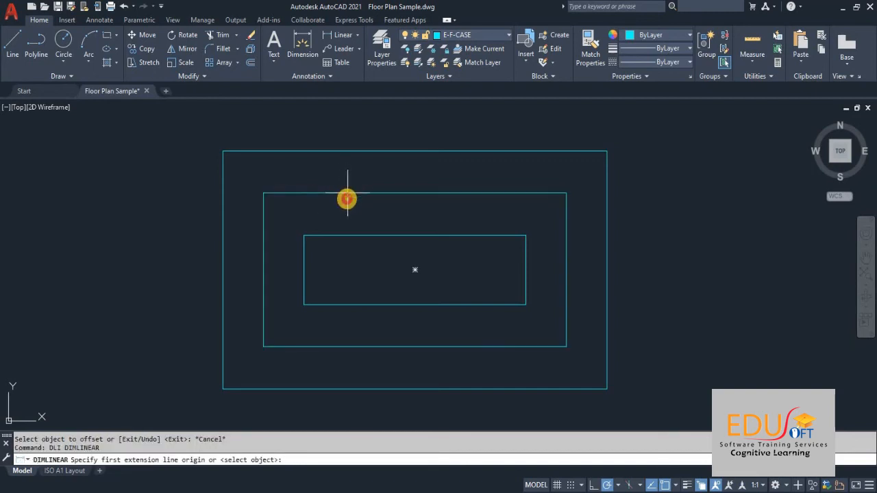
{"action": "left_click", "coordinate": [347, 193]}
{"action": "left_click", "coordinate": [346, 235]}
{"action": "left_click", "coordinate": [338, 214]}
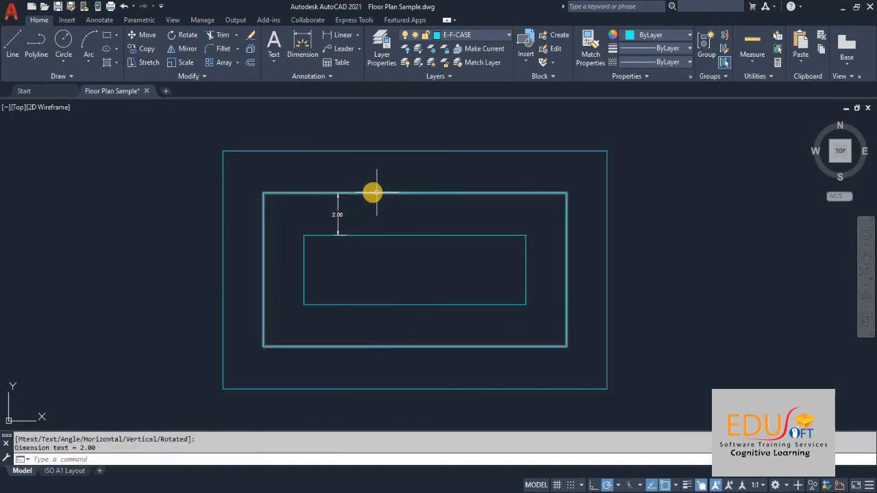
Step: Add a vertical linear dimension between the upper edges of the original and outer rectangles
{"action": "key", "text": "Return"}
{"action": "left_click", "coordinate": [370, 193]}
{"action": "left_click", "coordinate": [369, 151]}
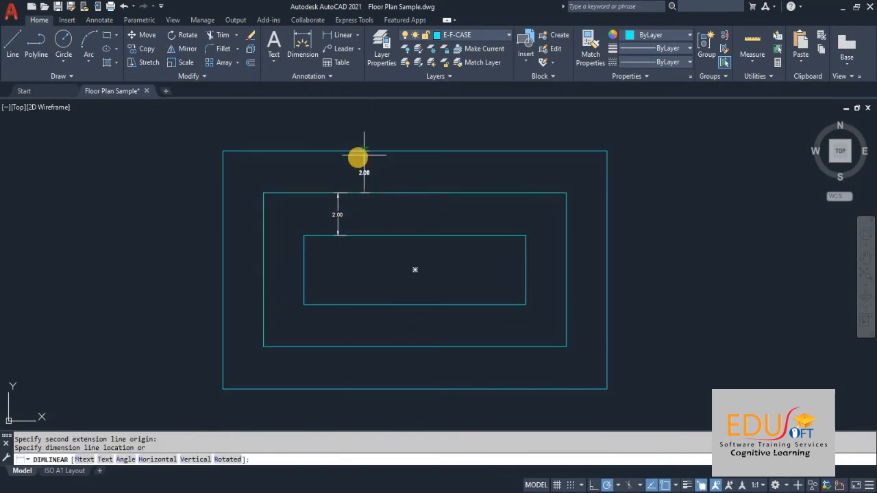
{"action": "left_click", "coordinate": [357, 164]}
{"action": "key", "text": "Escape"}
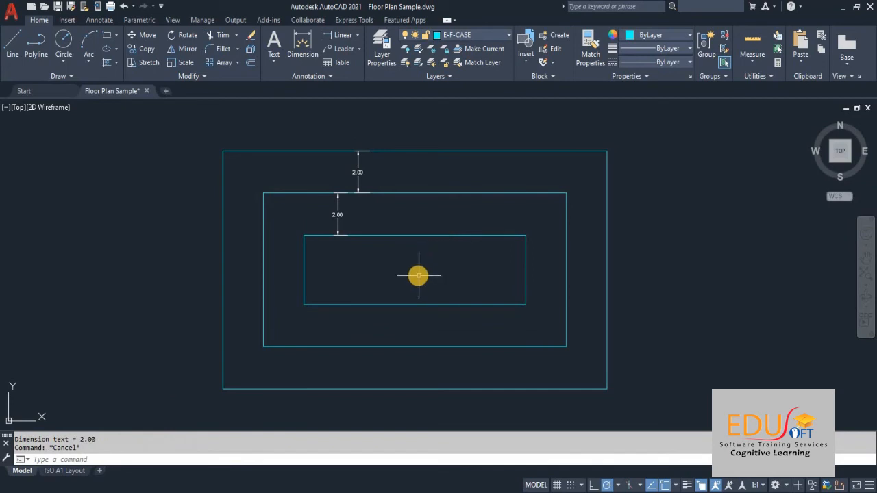